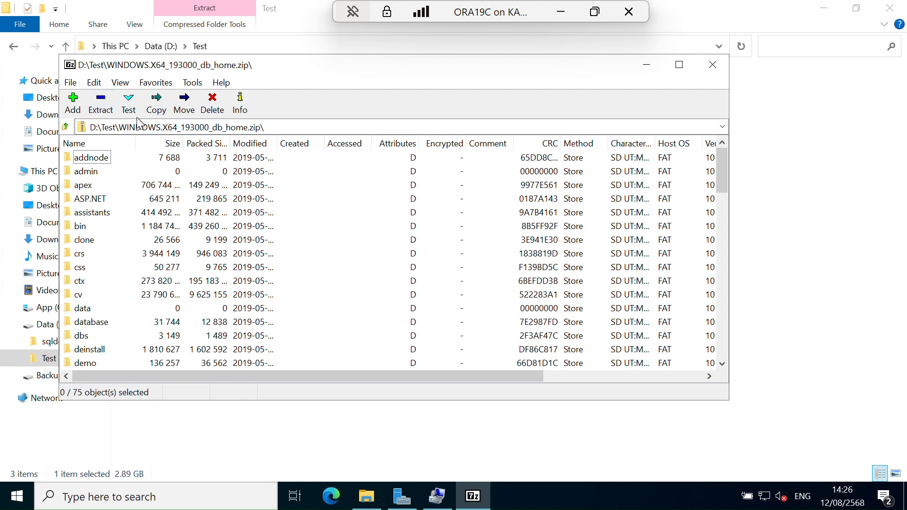
Close the archive viewer and extract the WINDOWS.X64_193000_db_home archive with 7-Zip to D:\ in its WINDOWS.X64_193000_db_home subfolder.
{"action": "left_click", "coordinate": [717, 66]}
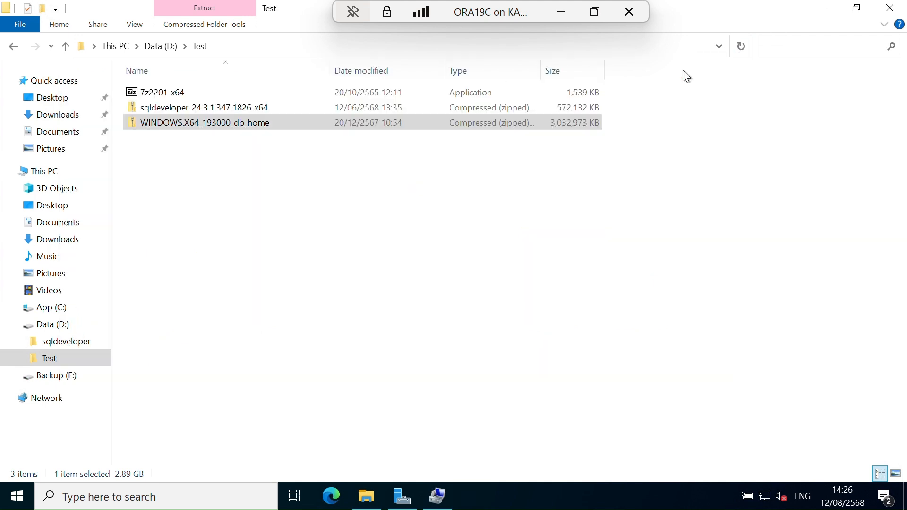
{"action": "right_click", "coordinate": [157, 122]}
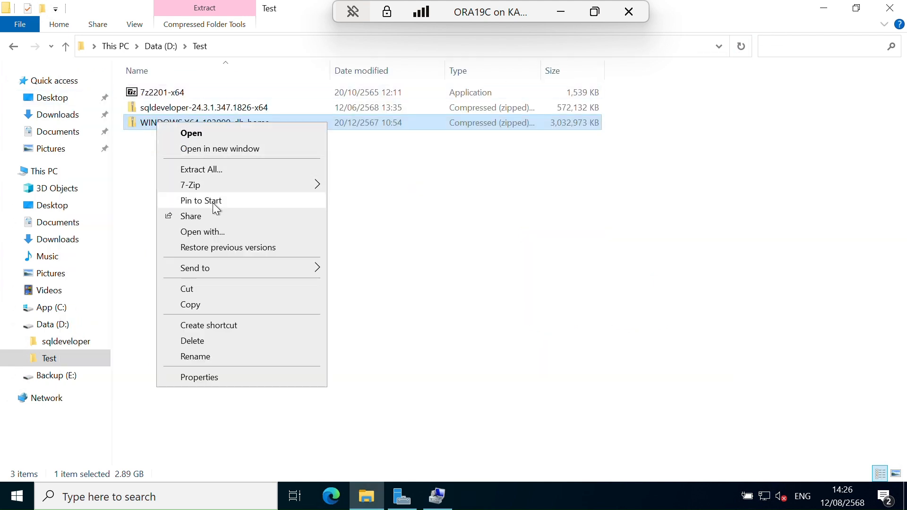
{"action": "mouse_move", "coordinate": [245, 185]}
{"action": "left_click", "coordinate": [384, 218]}
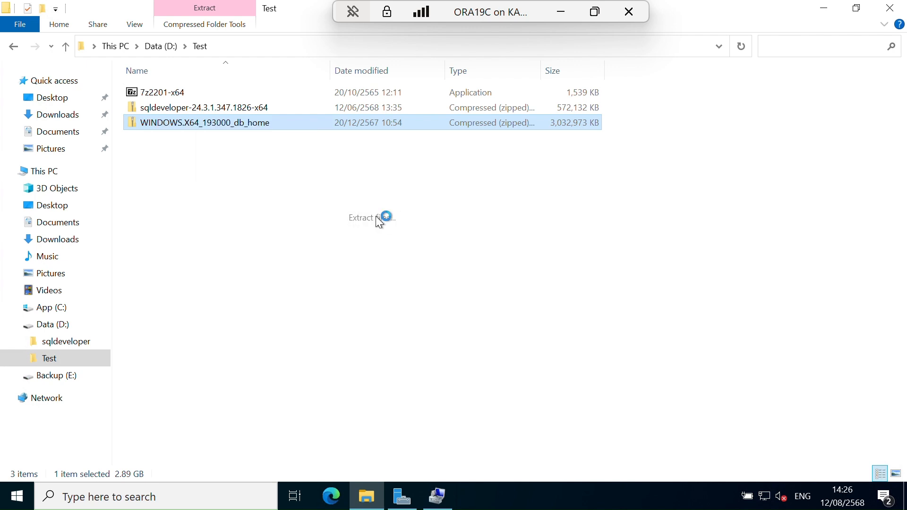
{"action": "left_click_drag", "start_coordinate": [288, 172], "coordinate": [378, 172]}
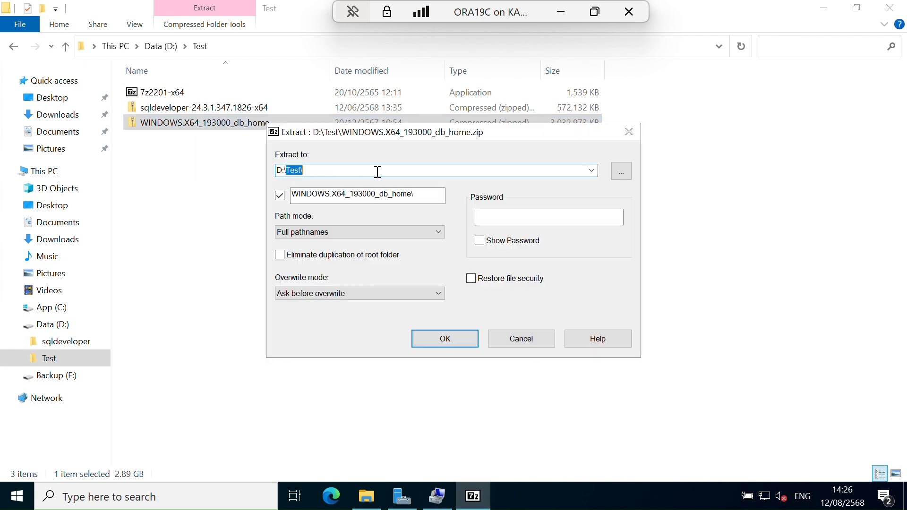
{"action": "key", "text": "BackSpace"}
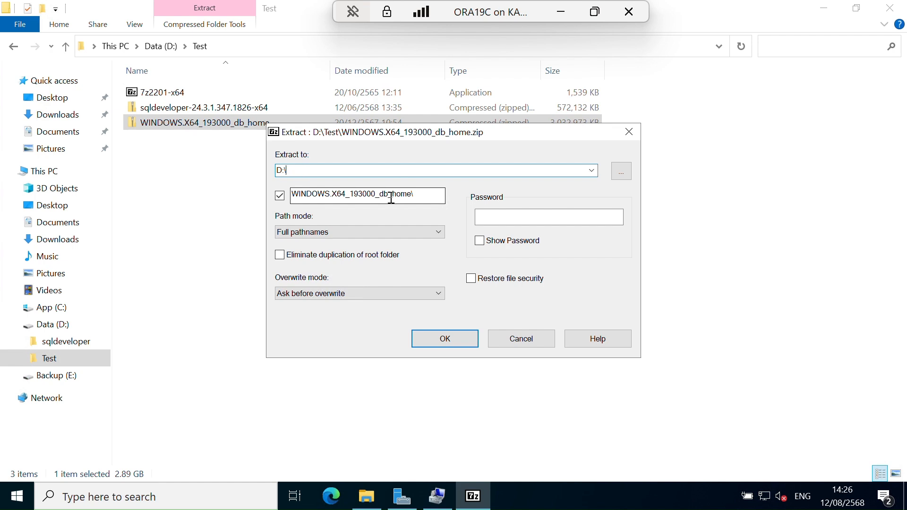
{"action": "left_click", "coordinate": [462, 342]}
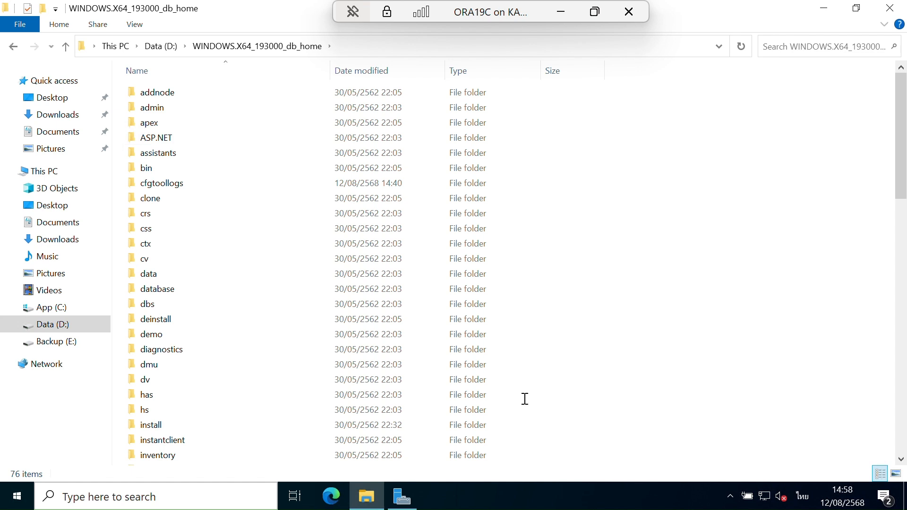
Run the setup application from the WINDOWS.X64_193000_db_home folder.
{"action": "left_click_drag", "start_coordinate": [901, 151], "coordinate": [905, 441]}
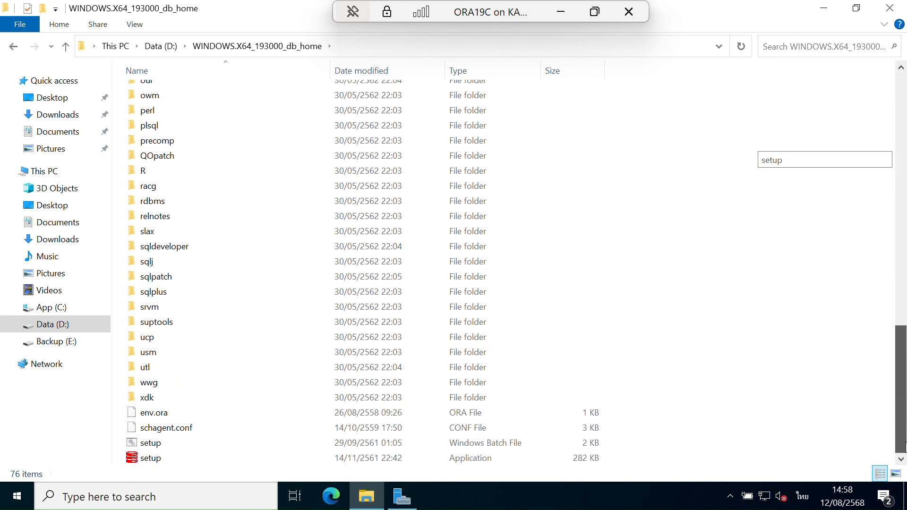
{"action": "left_click", "coordinate": [152, 458]}
{"action": "double_click", "coordinate": [152, 460]}
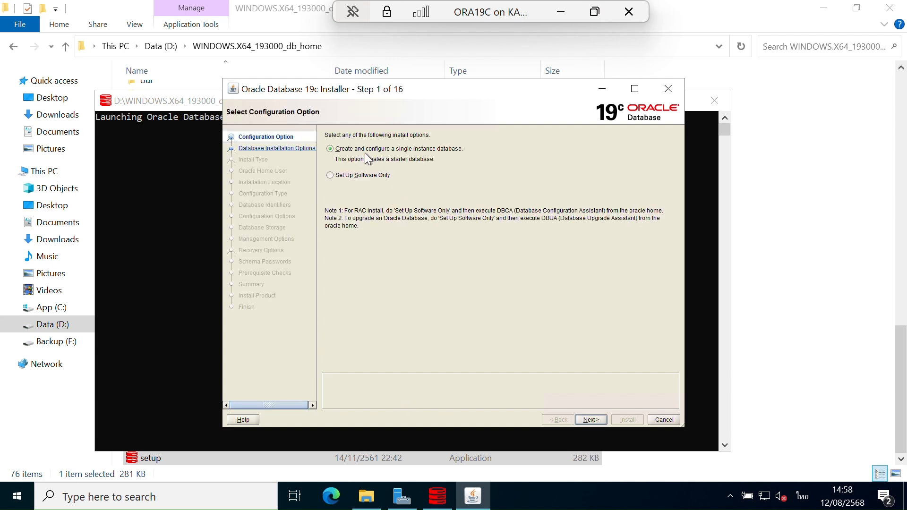
Configure the installer for Set Up Software Only, single instance database installation, and Enterprise Edition.
{"action": "left_click", "coordinate": [355, 176]}
{"action": "left_click", "coordinate": [591, 418]}
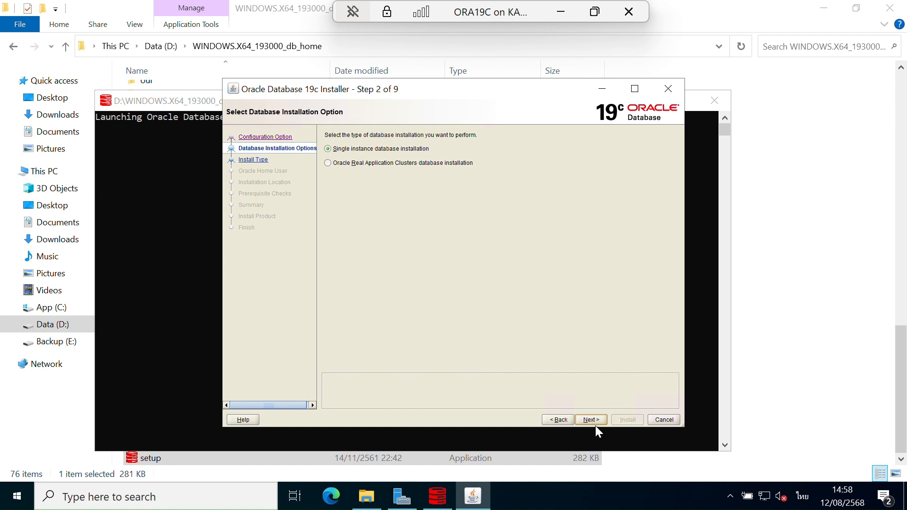
{"action": "left_click", "coordinate": [591, 420]}
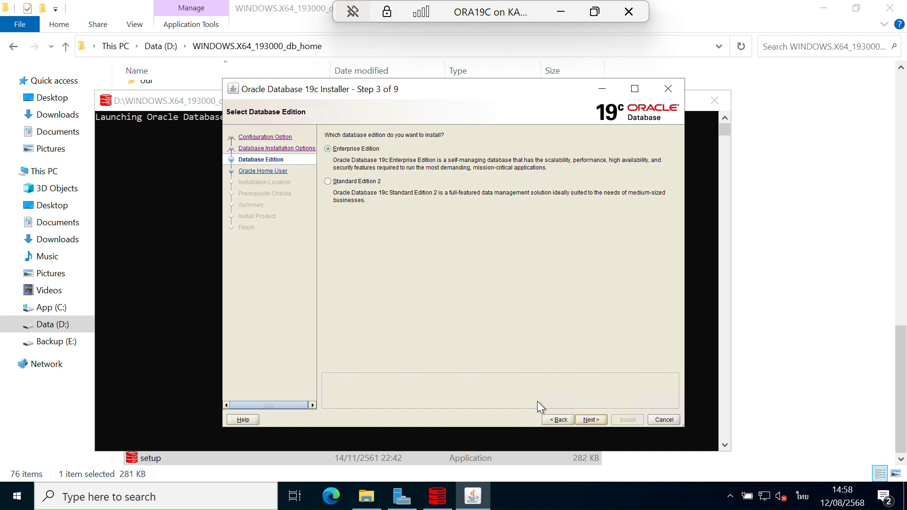
{"action": "left_click", "coordinate": [592, 420]}
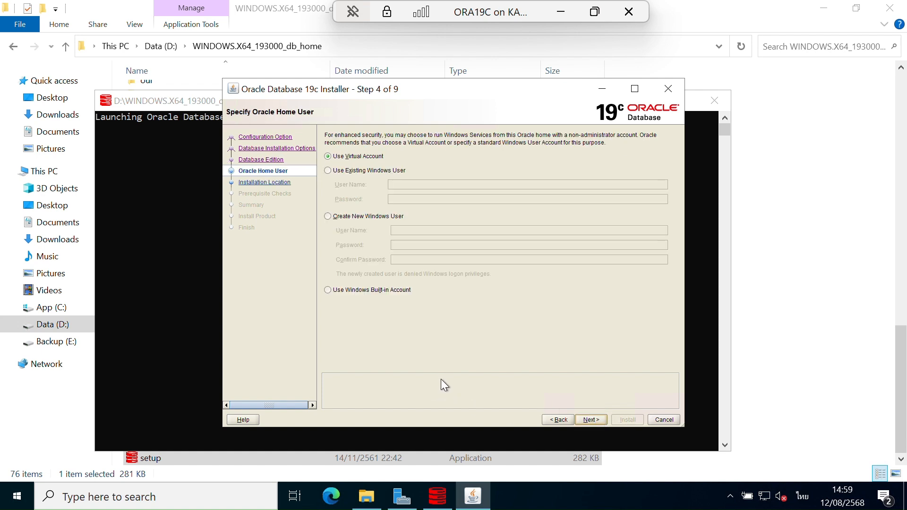
Install the database software with the Virtual Account and Oracle base D:\app\Administrator, and close the finished installer.
{"action": "left_click", "coordinate": [592, 419]}
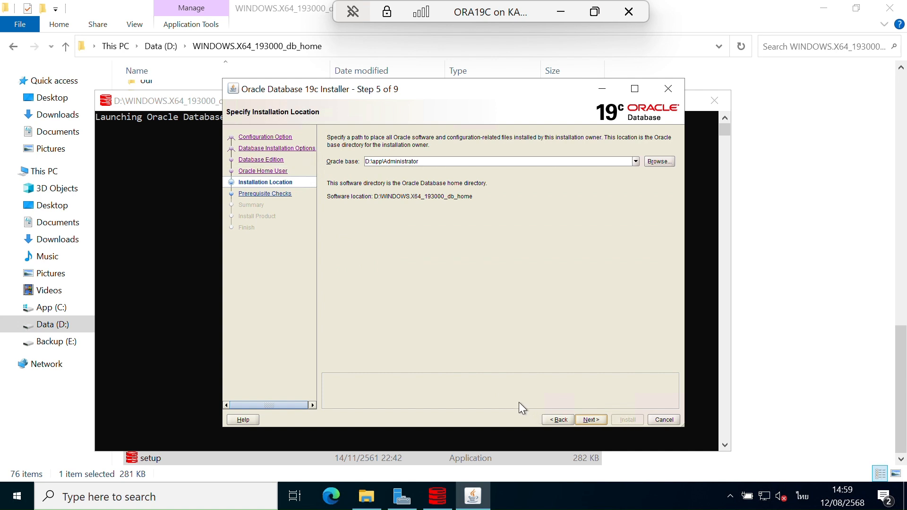
{"action": "left_click", "coordinate": [589, 420]}
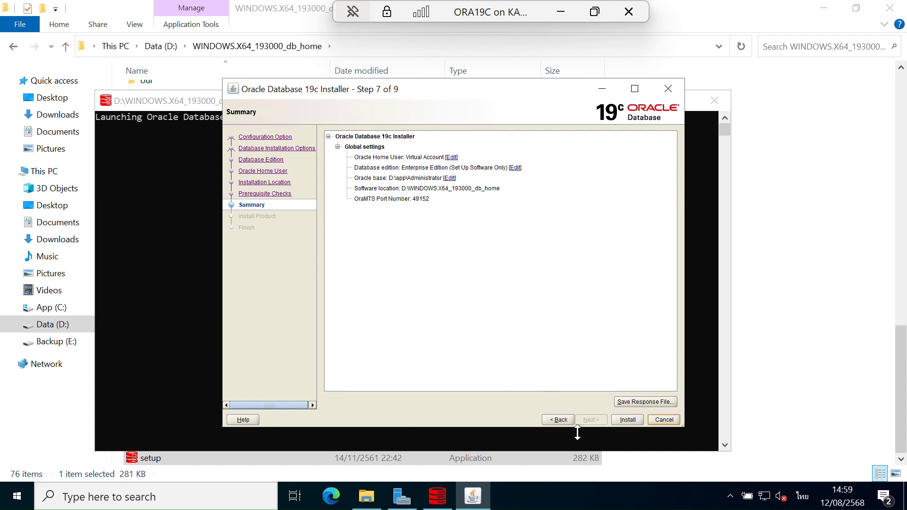
{"action": "left_click", "coordinate": [627, 421]}
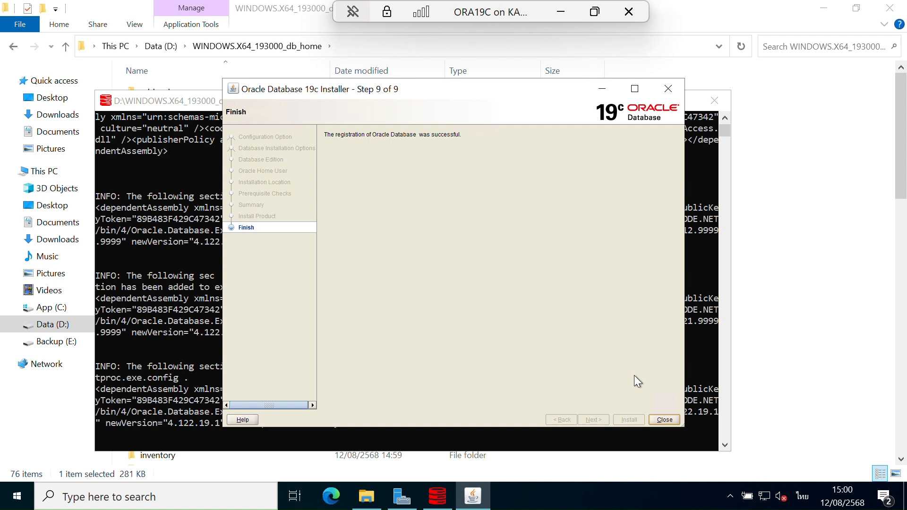
{"action": "left_click", "coordinate": [664, 420]}
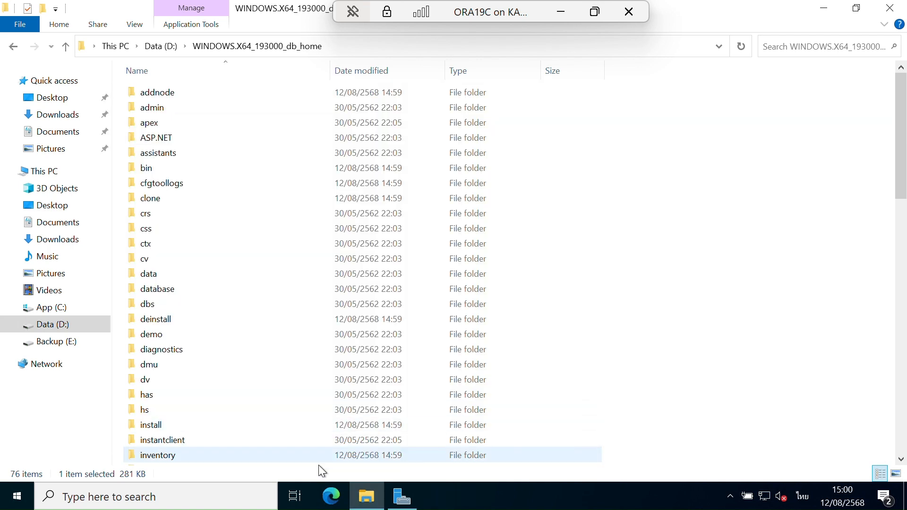
Search Windows for cmd and open the Command Prompt.
{"action": "left_click", "coordinate": [223, 505]}
{"action": "type", "text": "แ"}
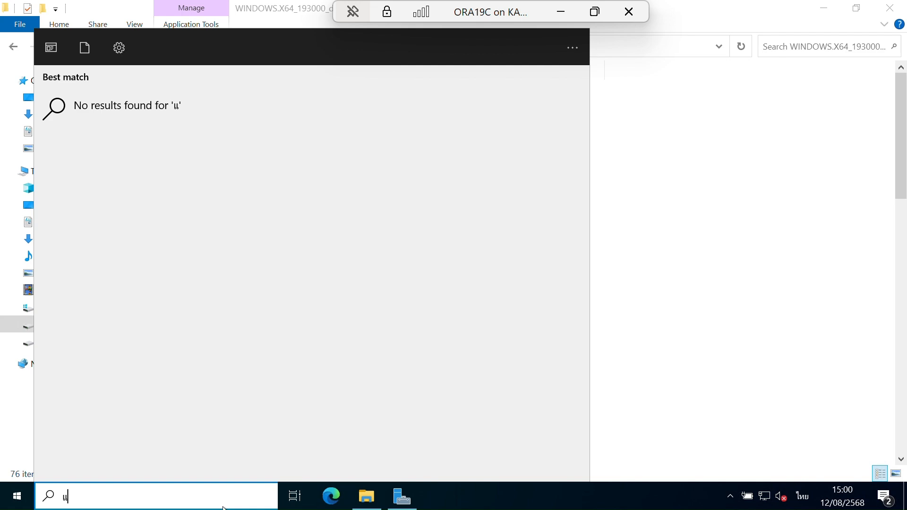
{"action": "type", "text": "ทก"}
{"action": "key", "text": "BackSpace"}
{"action": "key", "text": "BackSpace"}
{"action": "key", "text": "BackSpace"}
{"action": "key", "text": "grave"}
{"action": "type", "text": "cmd"}
{"action": "key", "text": "Return"}
Switch to drive D: and list its contents with dir.
{"action": "type", "text": "d"}
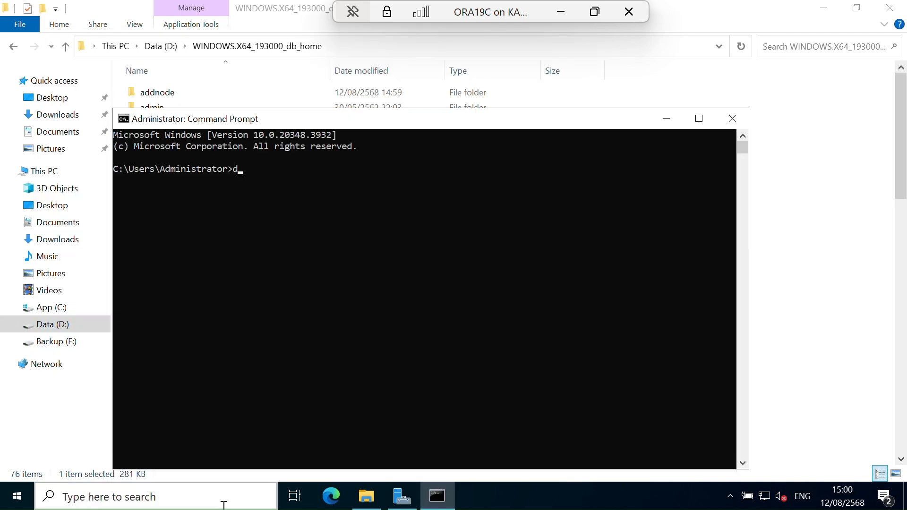
{"action": "type", "text": ":"}
{"action": "key", "text": "Return"}
{"action": "type", "text": "dir"}
{"action": "key", "text": "Return"}
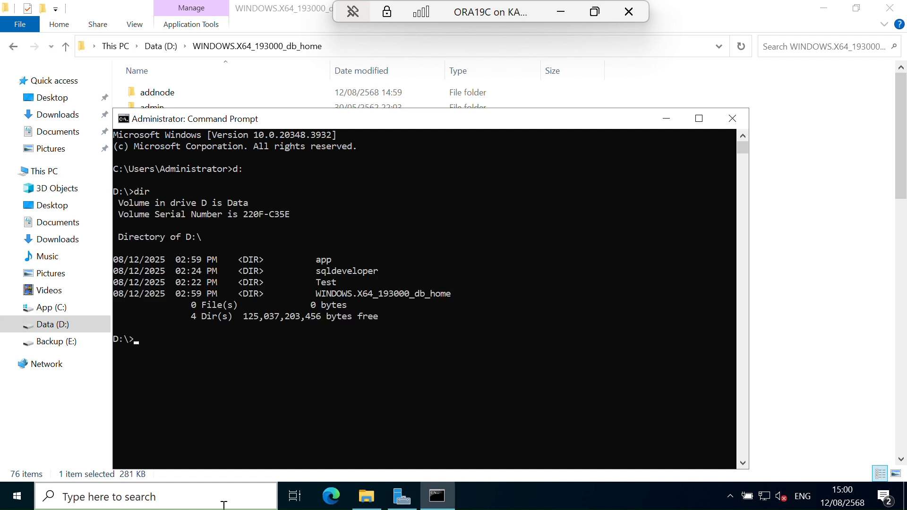
Change to the bin folder inside WINDOWS.X64_193000_db_home and launch dbca.
{"action": "type", "text": "cd"}
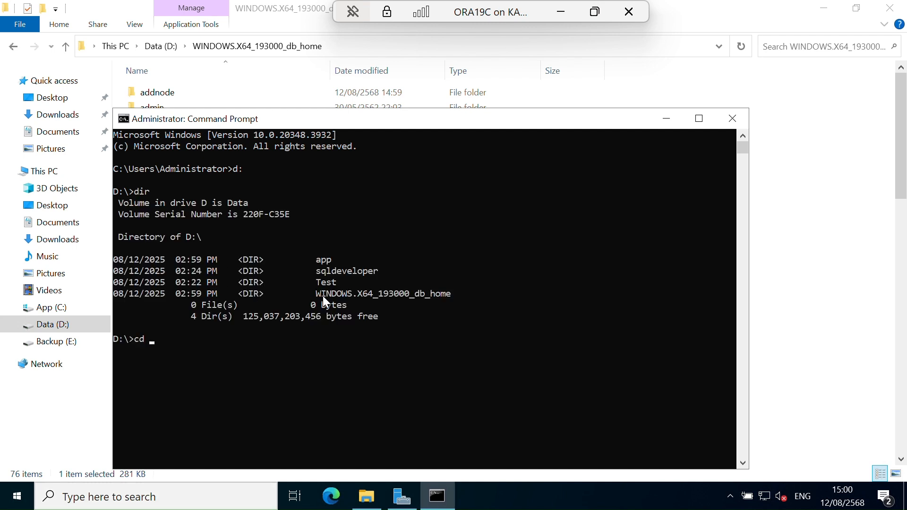
{"action": "left_click_drag", "start_coordinate": [315, 294], "coordinate": [386, 293]}
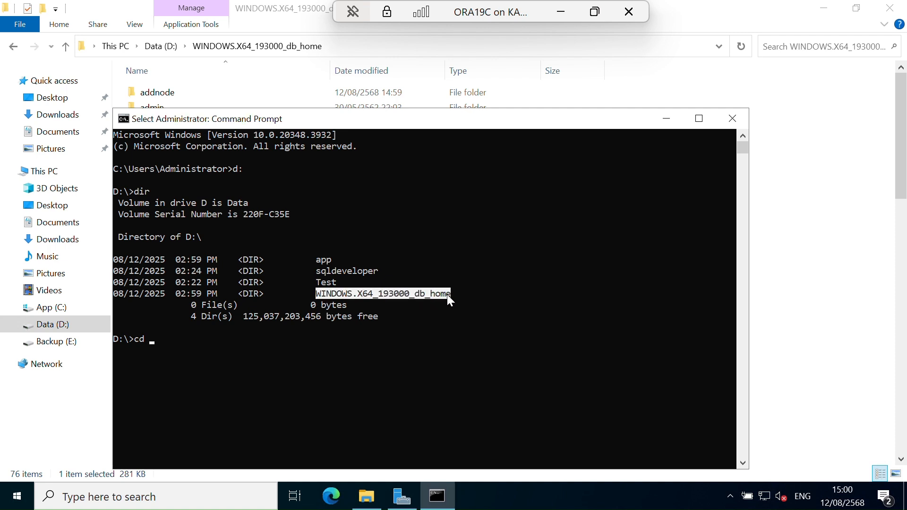
{"action": "right_click", "coordinate": [434, 294]}
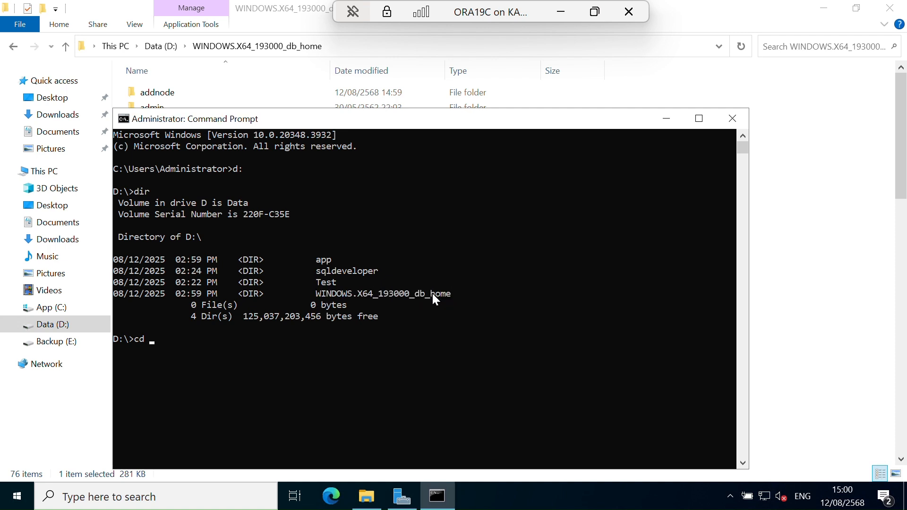
{"action": "right_click", "coordinate": [168, 341]}
{"action": "key", "text": "Return"}
{"action": "type", "text": "cd "}
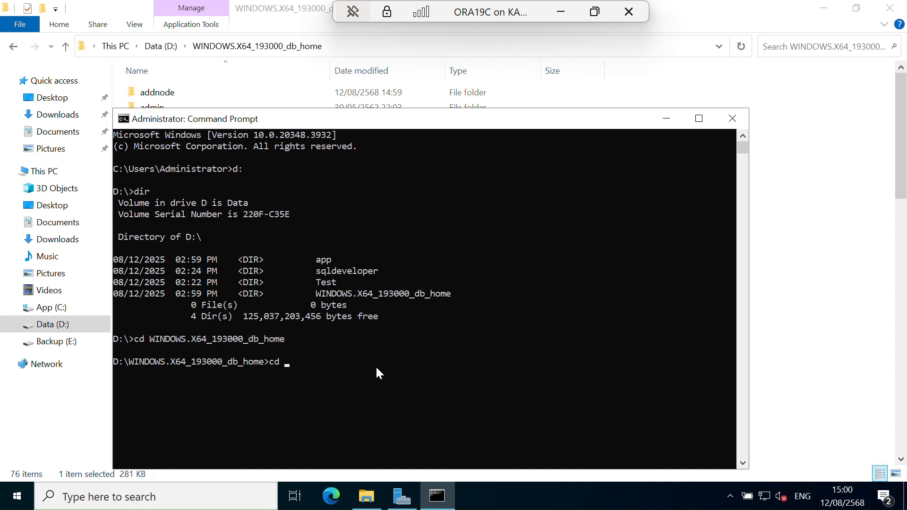
{"action": "type", "text": "bin"}
{"action": "key", "text": "Return"}
{"action": "type", "text": "dbca"}
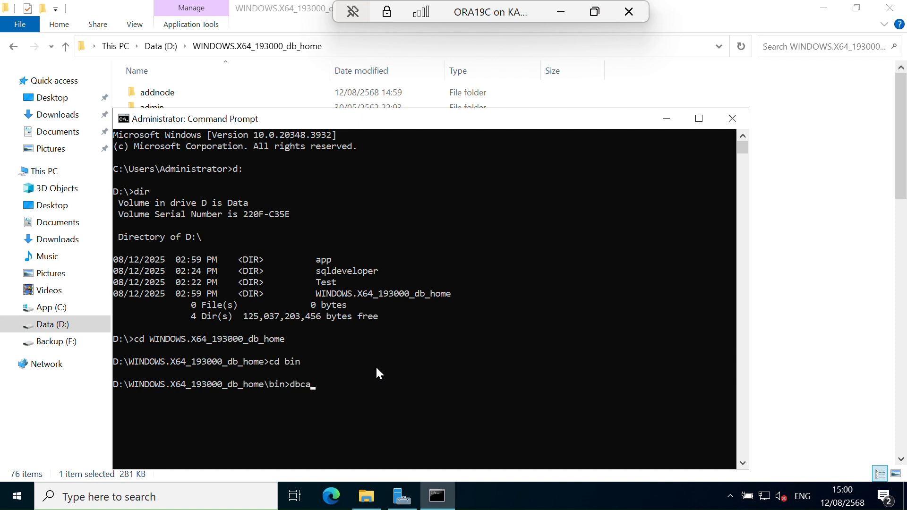
{"action": "key", "text": "Return"}
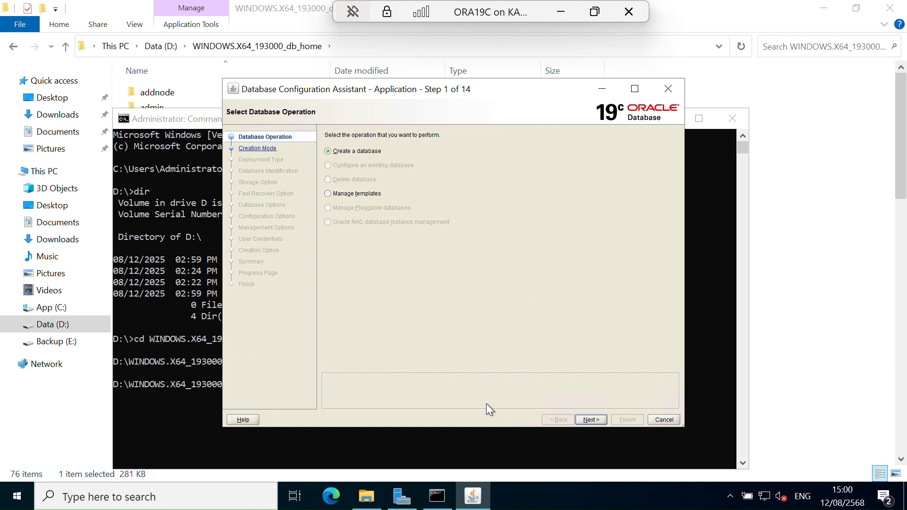
Set up a new database in Advanced configuration with the General Purpose or Transaction Processing template, accepting the name orcl and PDB name pdb.
{"action": "left_click", "coordinate": [601, 421]}
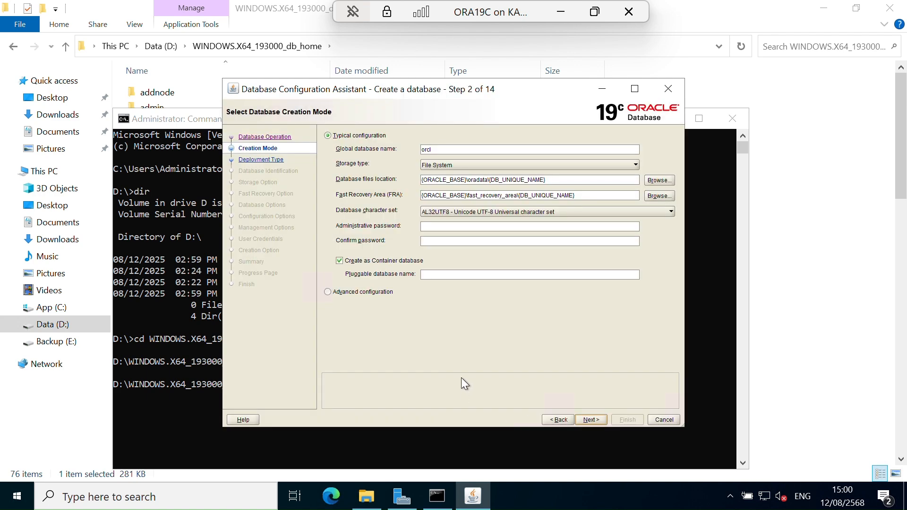
{"action": "left_click", "coordinate": [350, 291]}
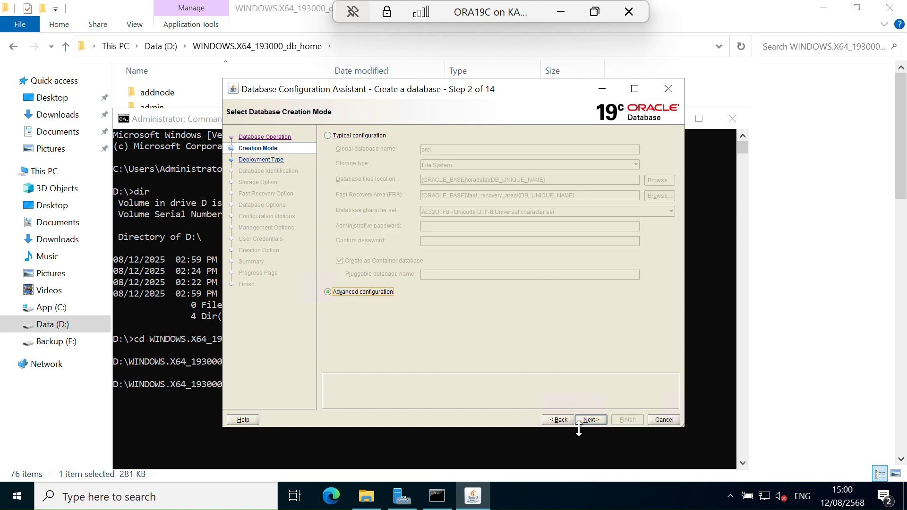
{"action": "left_click", "coordinate": [591, 421]}
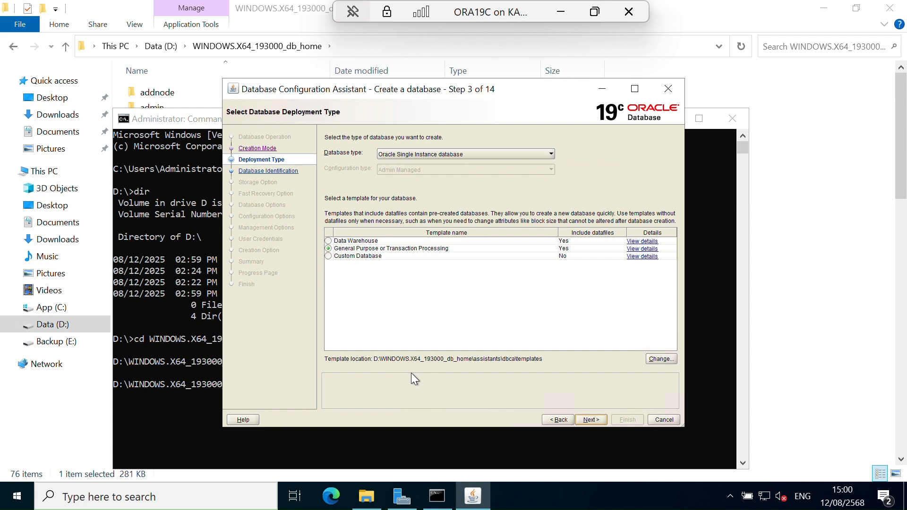
{"action": "left_click", "coordinate": [591, 419]}
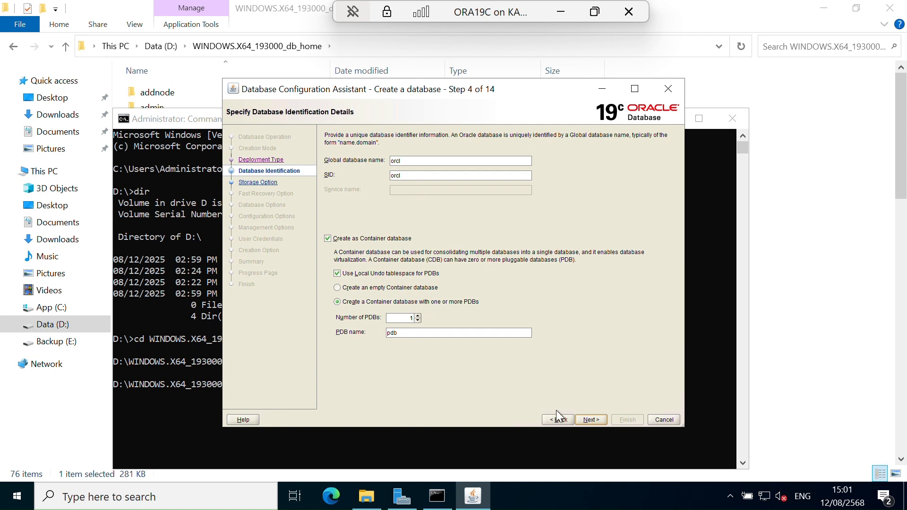
{"action": "left_click", "coordinate": [590, 419]}
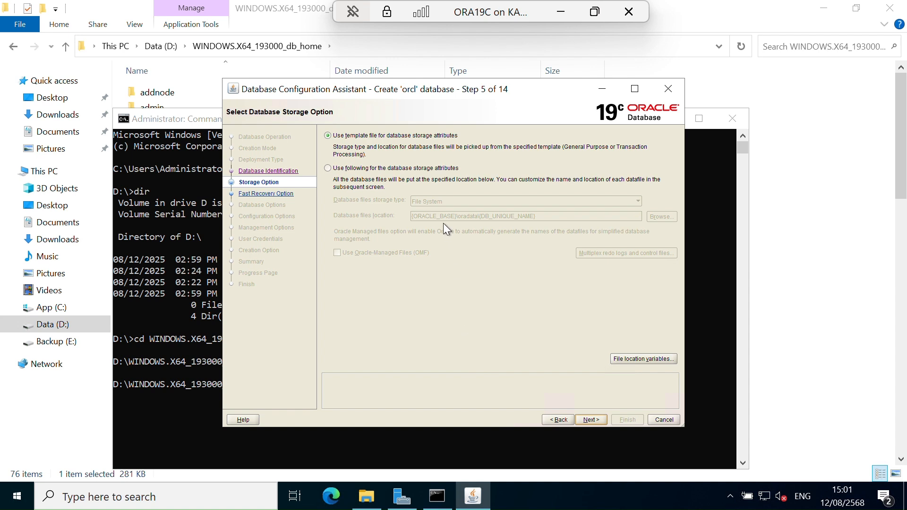
Specify custom database storage attributes on File System and enable Oracle-Managed Files (OMF).
{"action": "left_click", "coordinate": [359, 168]}
{"action": "left_click", "coordinate": [370, 254]}
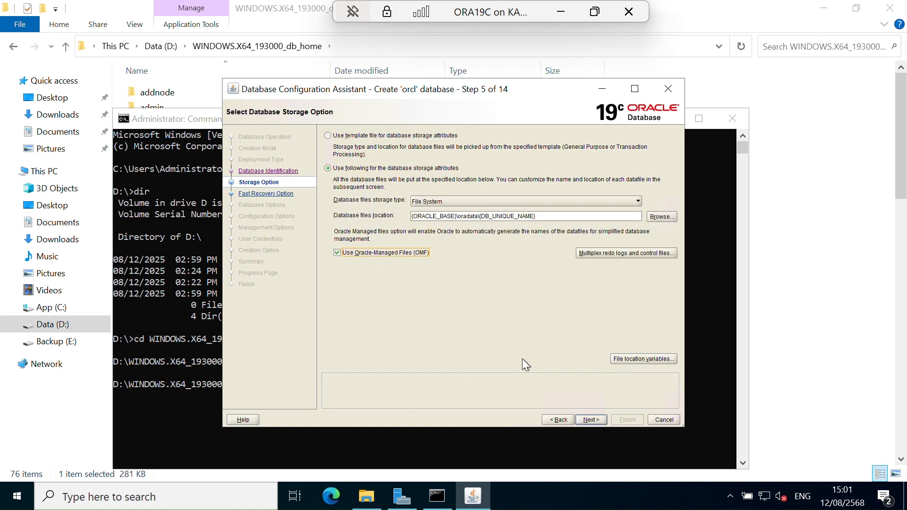
{"action": "left_click", "coordinate": [592, 420]}
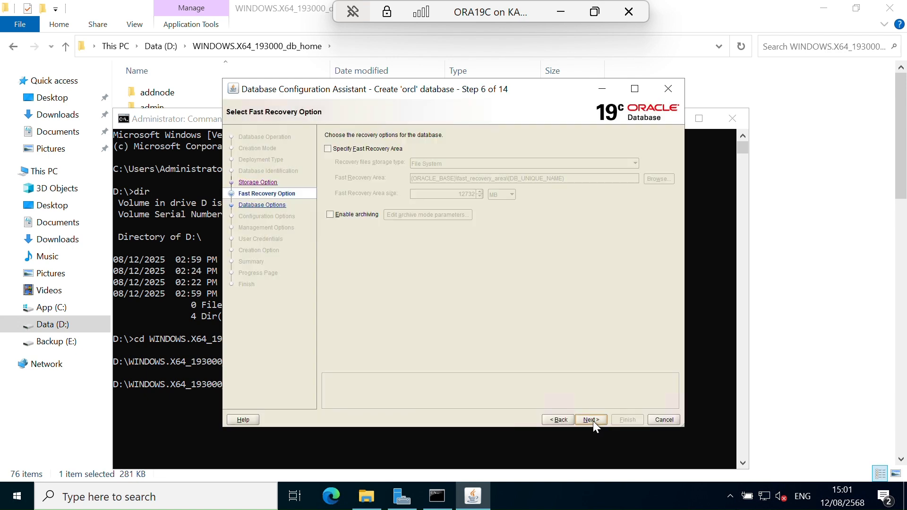
Specify a Fast Recovery Area with its default location and size, and enable archiving.
{"action": "left_click", "coordinate": [333, 146]}
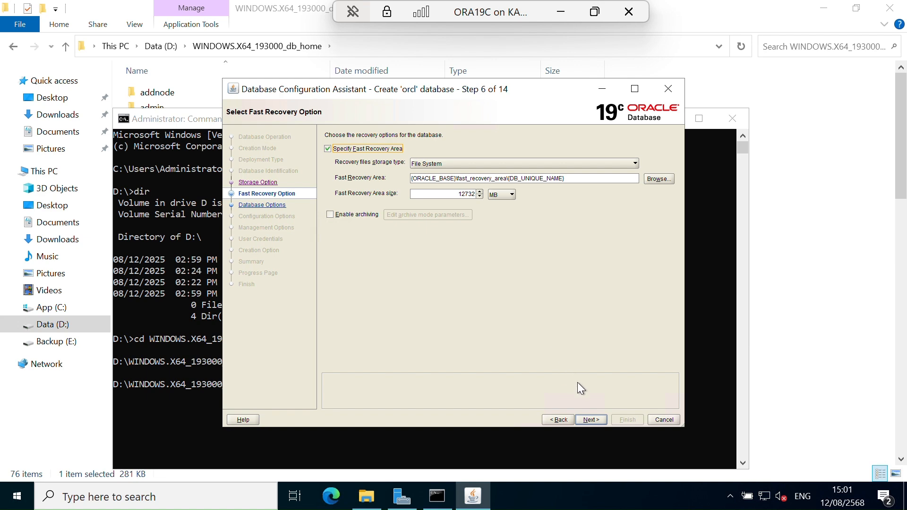
{"action": "left_click", "coordinate": [342, 214]}
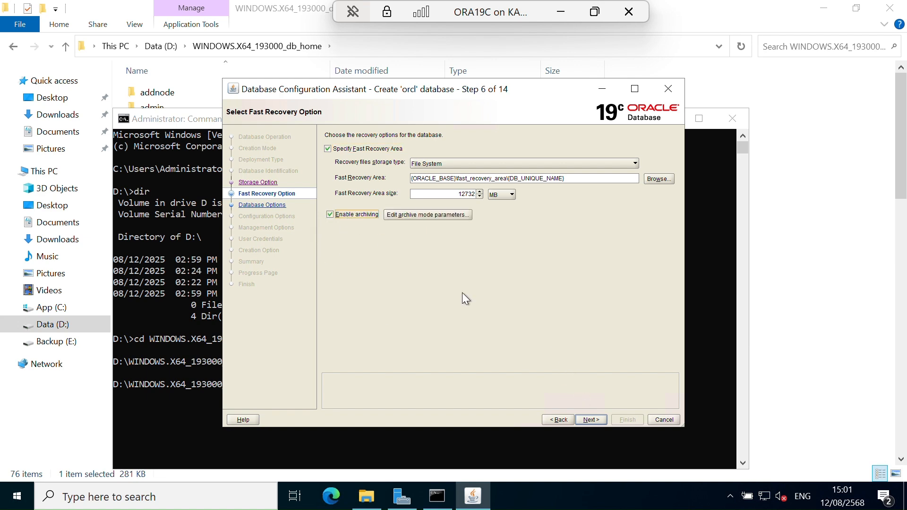
{"action": "left_click", "coordinate": [592, 420]}
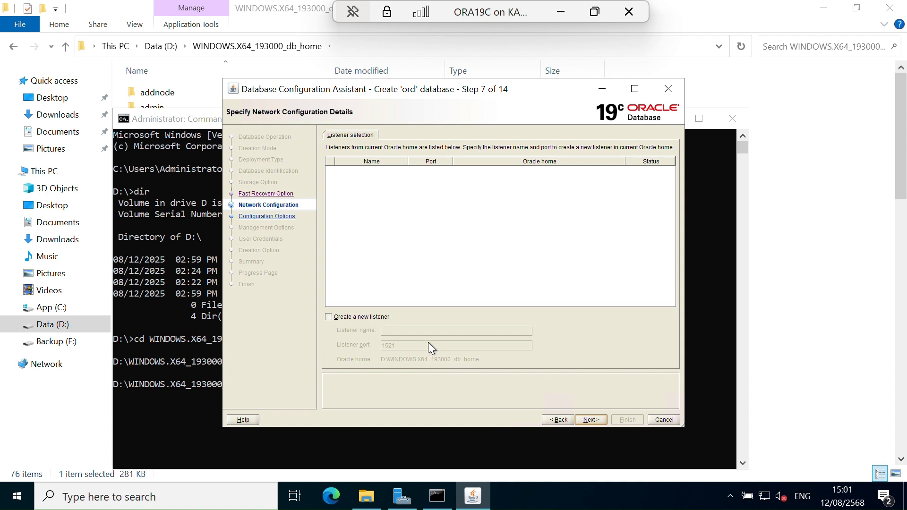
Create a new listener named LISTENER on port 1521 and leave Oracle Database Vault and Label Security unconfigured.
{"action": "left_click", "coordinate": [329, 316]}
{"action": "left_click", "coordinate": [409, 331]}
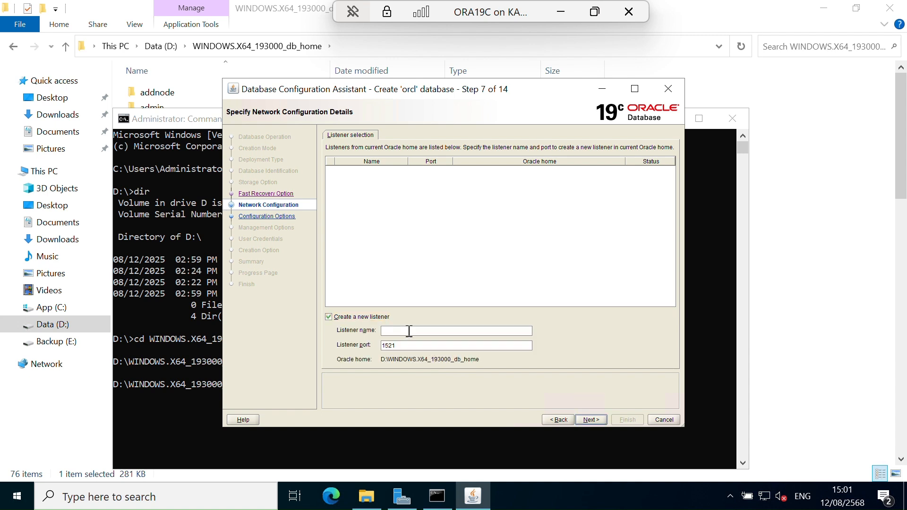
{"action": "type", "text": "LISTENER"}
{"action": "left_click", "coordinate": [589, 419]}
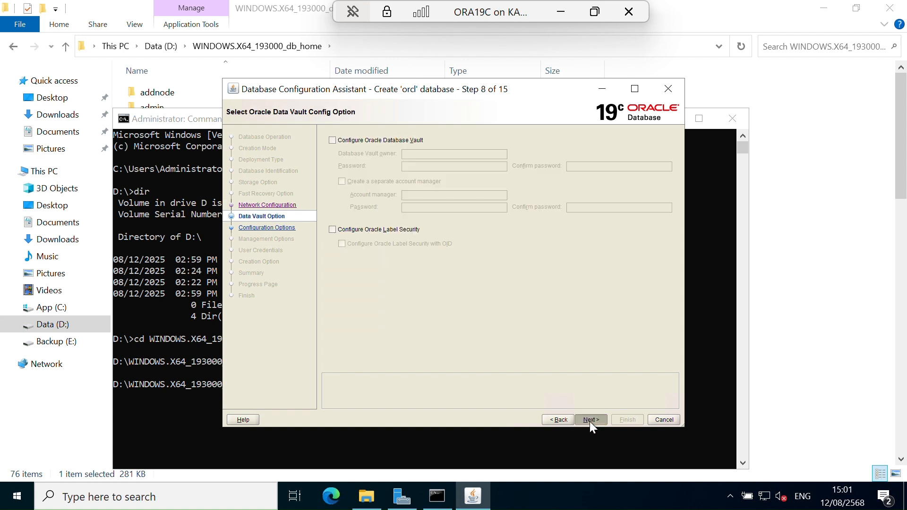
{"action": "left_click", "coordinate": [590, 420]}
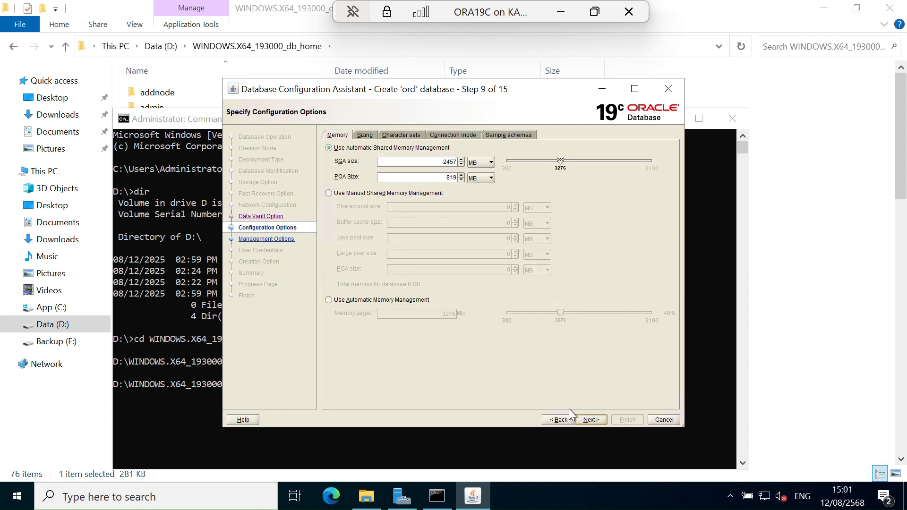
Set the national character set to UTF8 - Unicode 3.0 UTF-8 and accept Enterprise Manager database express on port 5500.
{"action": "left_click", "coordinate": [366, 135]}
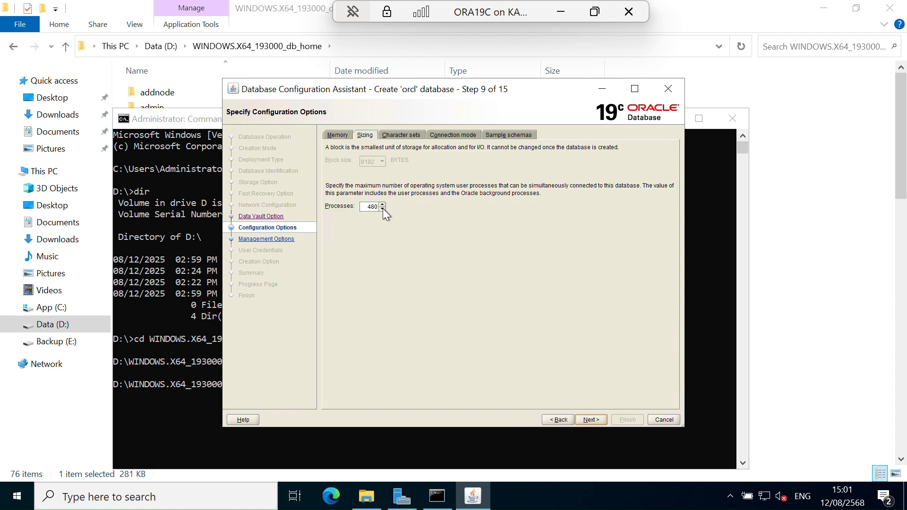
{"action": "left_click", "coordinate": [370, 208]}
{"action": "left_click", "coordinate": [396, 136]}
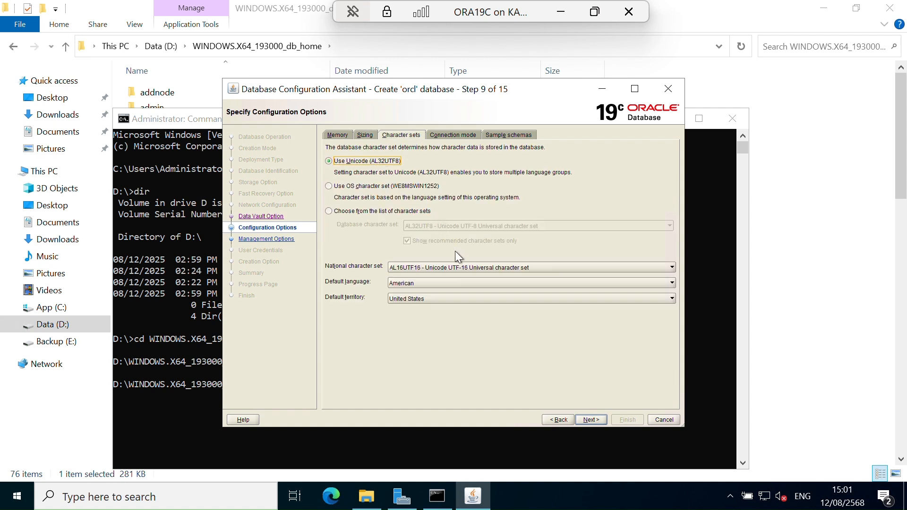
{"action": "left_click", "coordinate": [489, 269]}
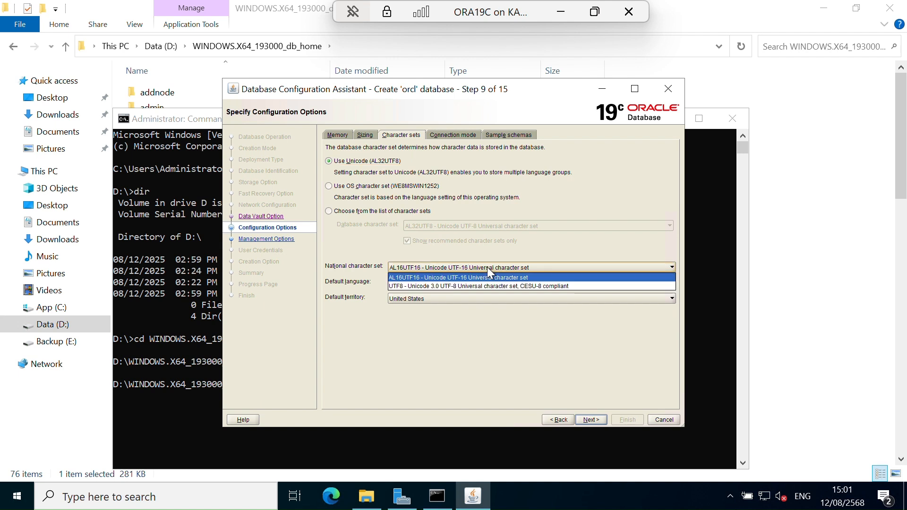
{"action": "left_click", "coordinate": [500, 287]}
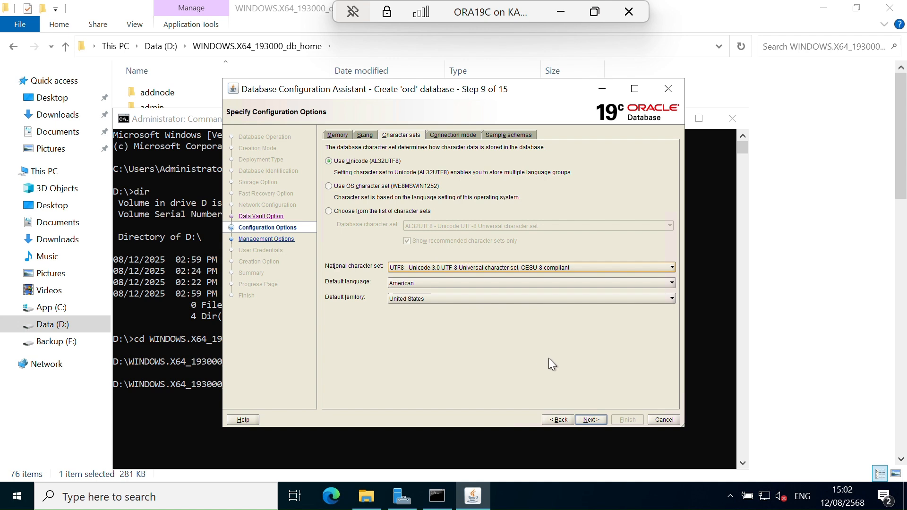
{"action": "left_click", "coordinate": [593, 419]}
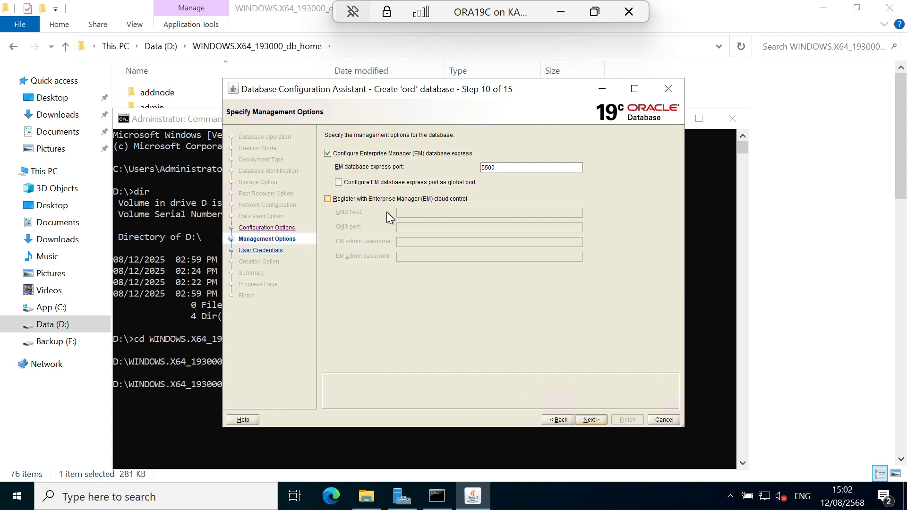
{"action": "left_click", "coordinate": [588, 420]}
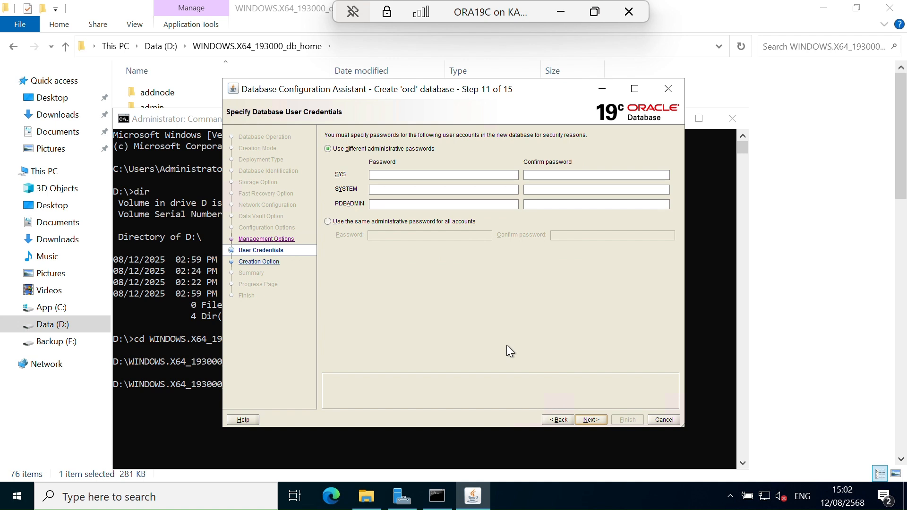
Enter and confirm the administrative password for the SYS account.
{"action": "left_click", "coordinate": [418, 176]}
{"action": "type", "text": "••"}
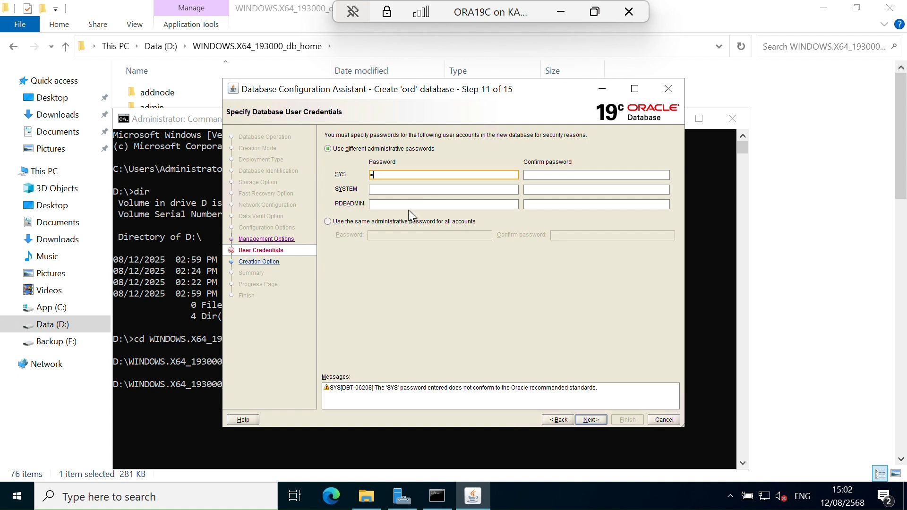
{"action": "type", "text": "••••••"}
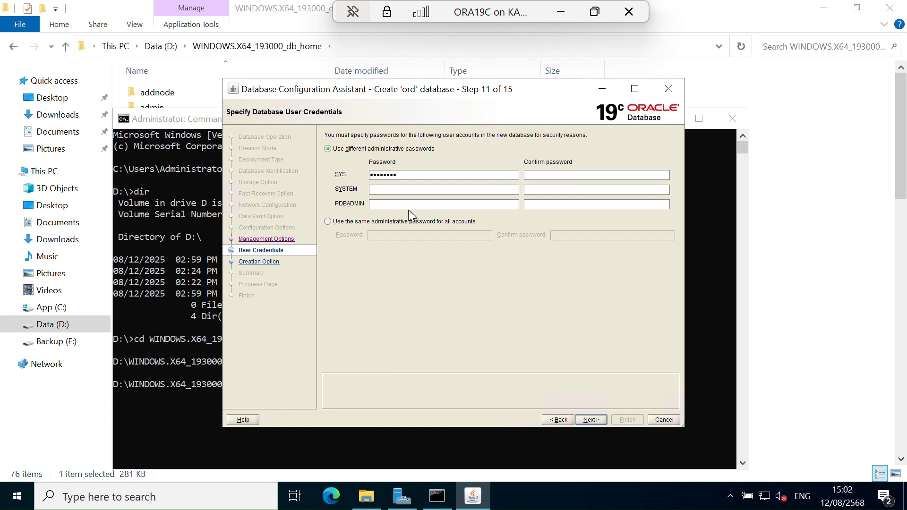
{"action": "key", "text": "Tab"}
{"action": "type", "text": "••••••••"}
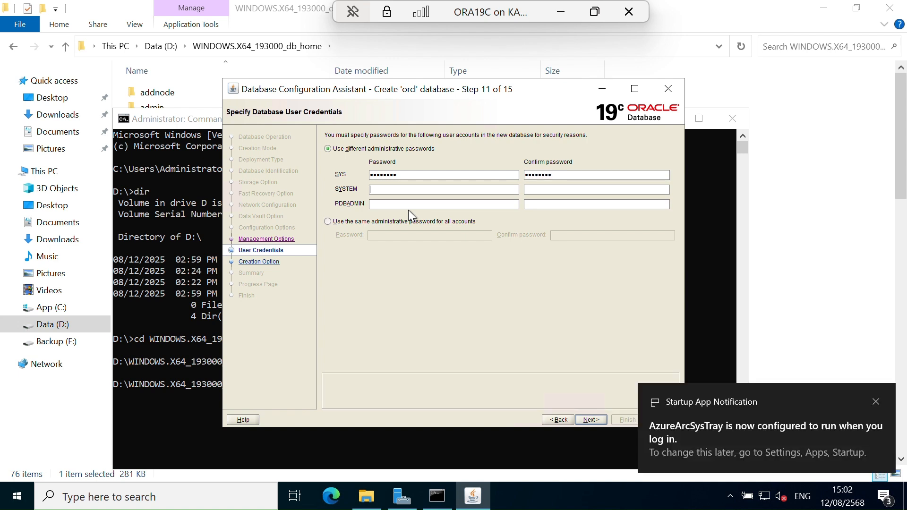
Enter and confirm the administrative password for the SYSTEM account.
{"action": "key", "text": "Tab"}
{"action": "type", "text": "•"}
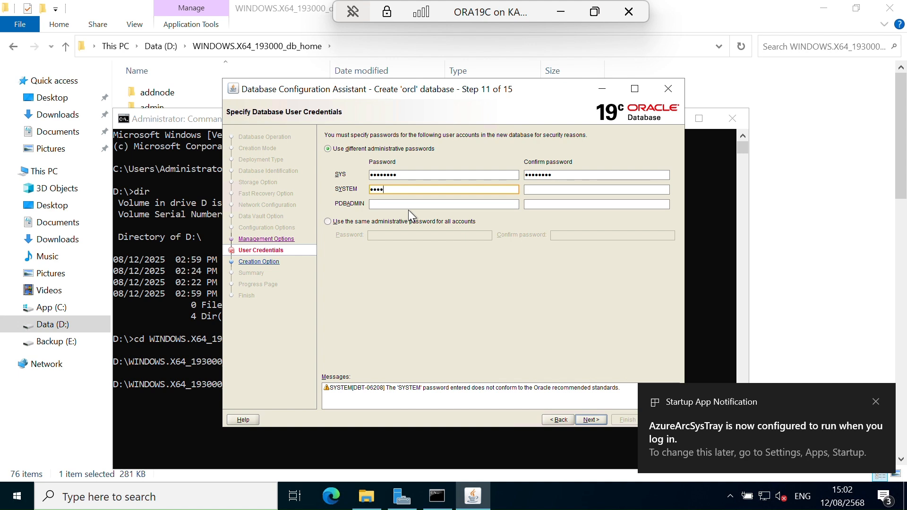
{"action": "type", "text": "•••••••"}
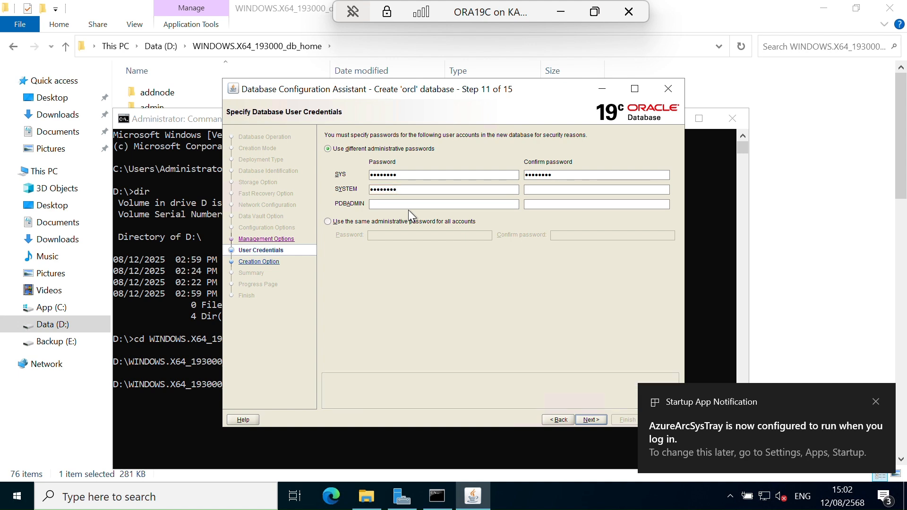
{"action": "key", "text": "Tab"}
{"action": "type", "text": "••••••••"}
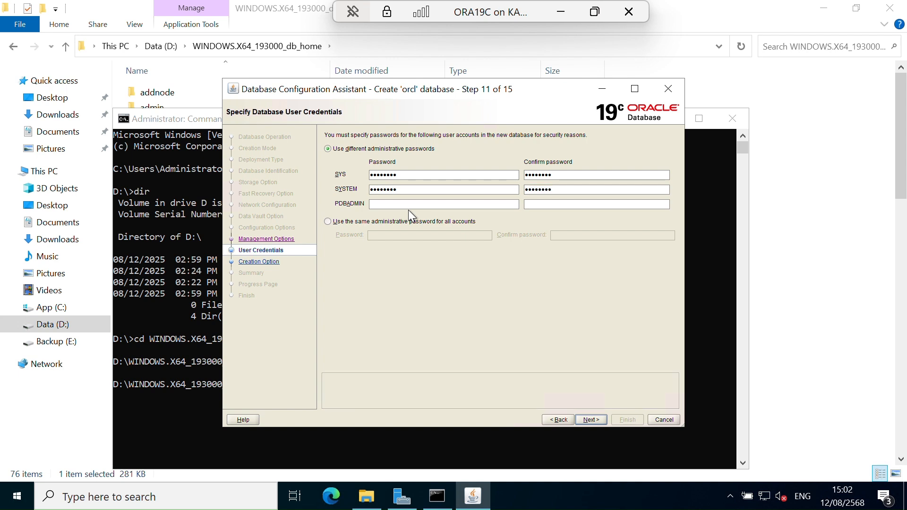
{"action": "type", "text": "••"}
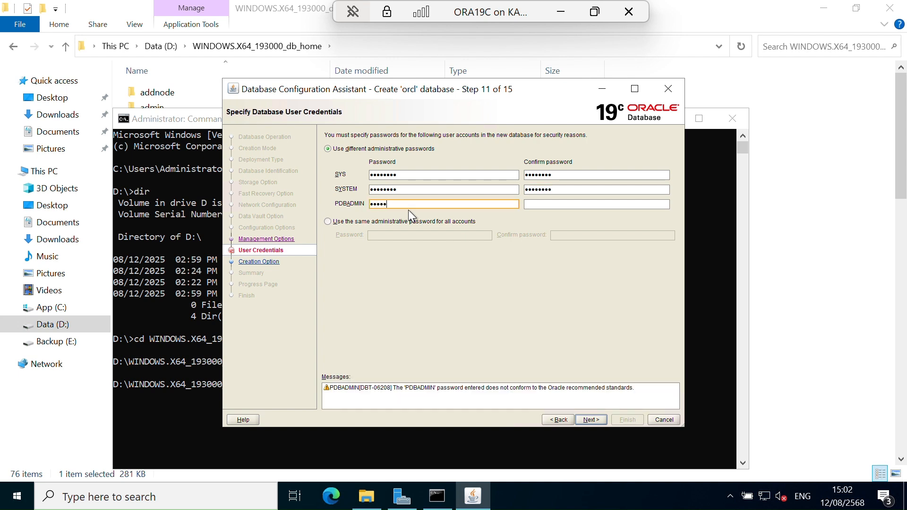
{"action": "type", "text": "••••••••••••"}
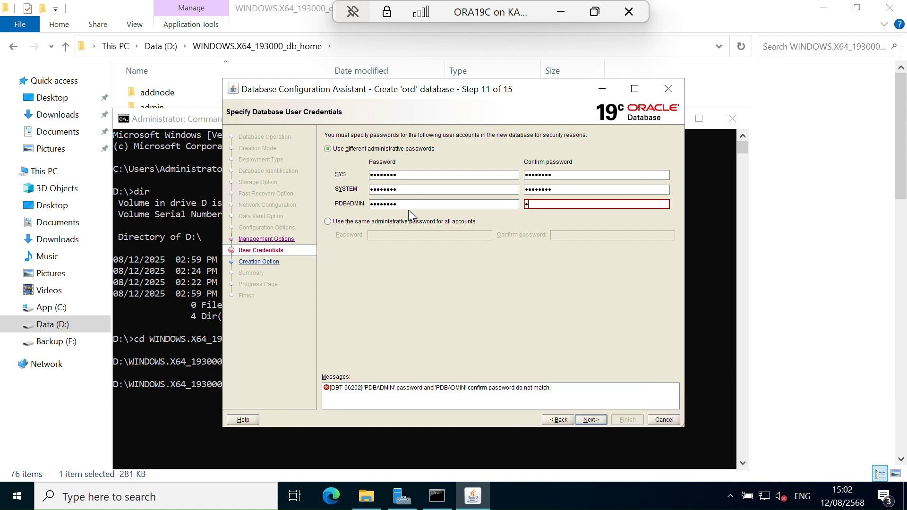
{"action": "type", "text": "••"}
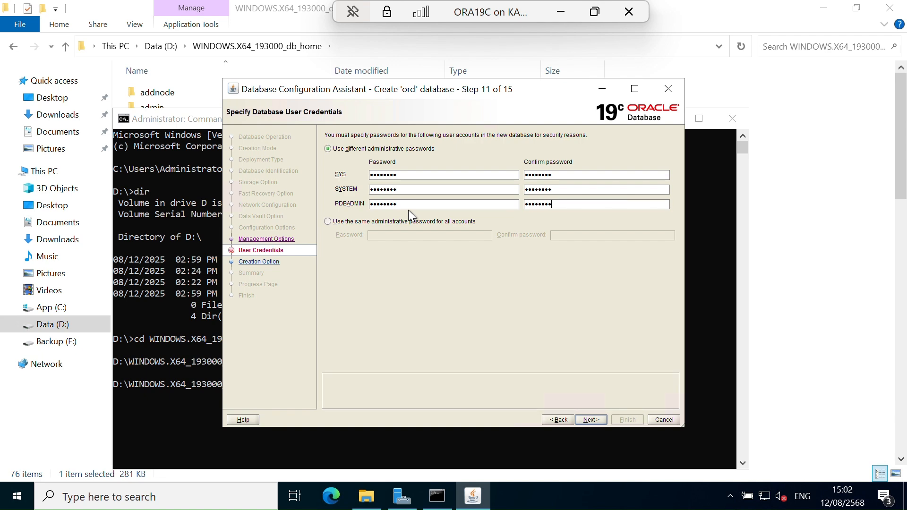
Enter and confirm the PDBADMIN account password and proceed to the creation options.
{"action": "left_click", "coordinate": [591, 419]}
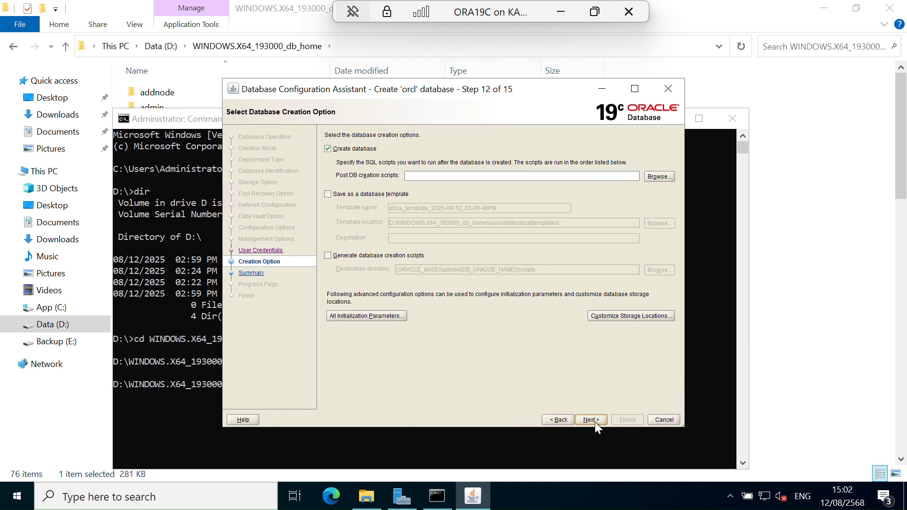
Create the orcl database with only the Create database option, and close the assistant once creation completes.
{"action": "left_click", "coordinate": [592, 420]}
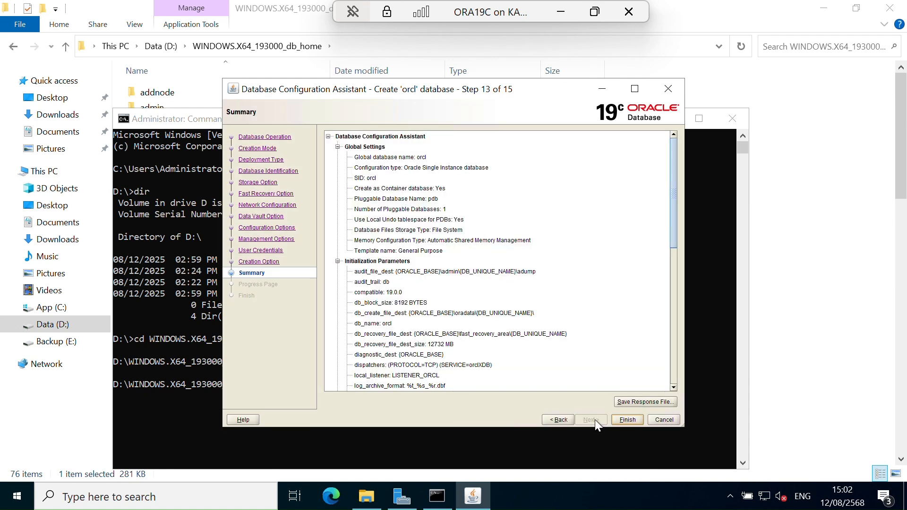
{"action": "left_click", "coordinate": [625, 418]}
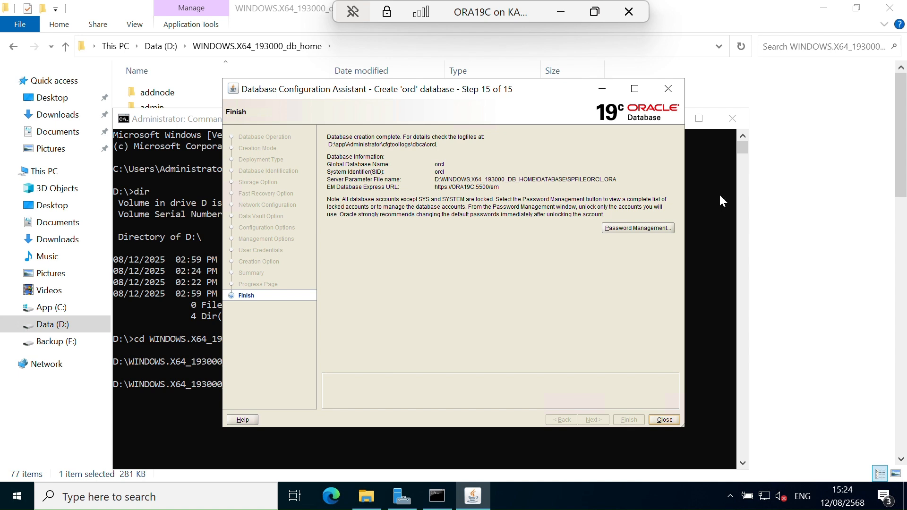
{"action": "left_click", "coordinate": [671, 421]}
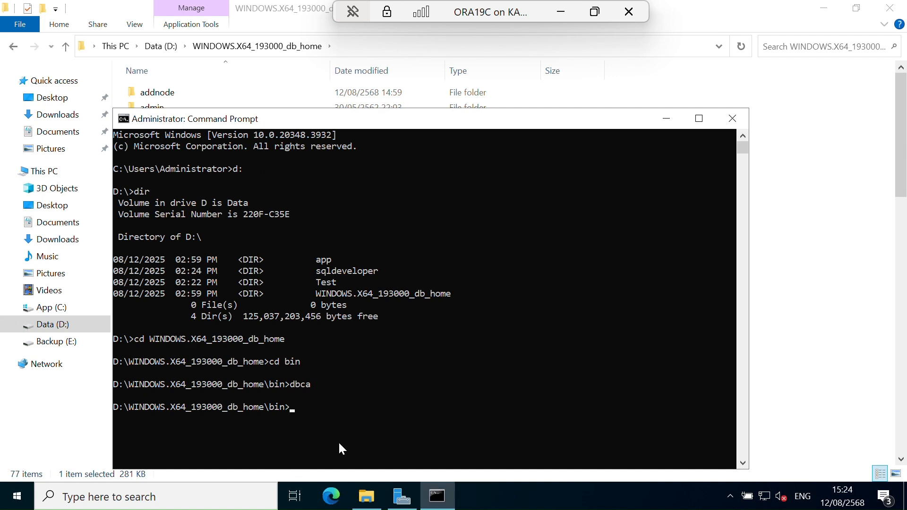
Minimize the File Explorer, Server Manager and Command Prompt windows and launch Oracle SQL Developer from its desktop shortcut.
{"action": "left_click", "coordinate": [829, 11]}
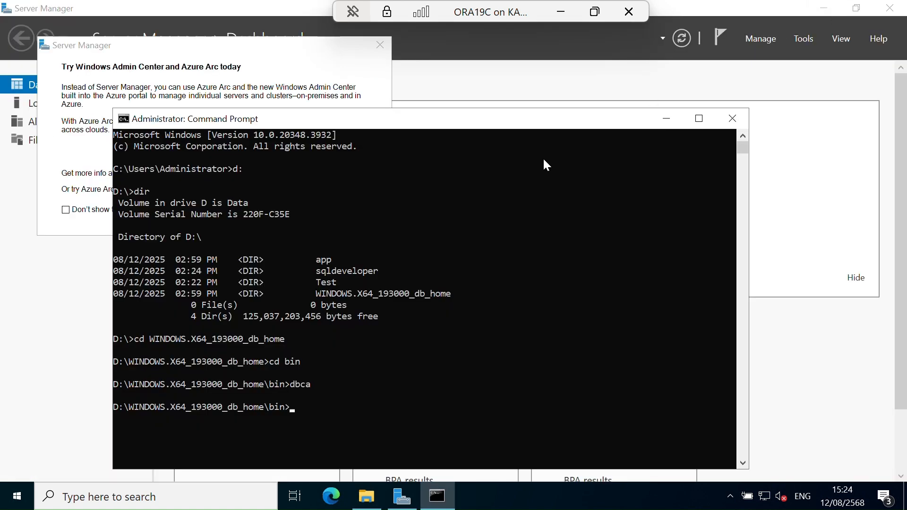
{"action": "left_click", "coordinate": [823, 8]}
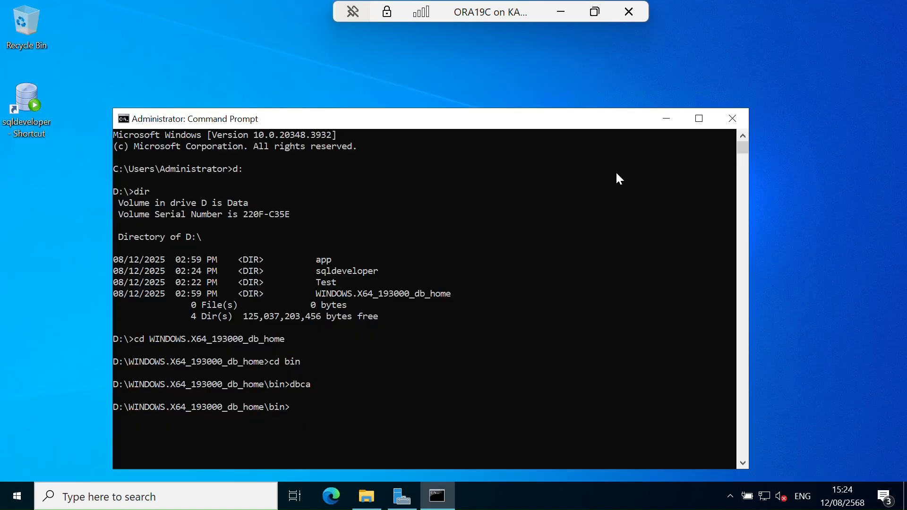
{"action": "left_click", "coordinate": [659, 122]}
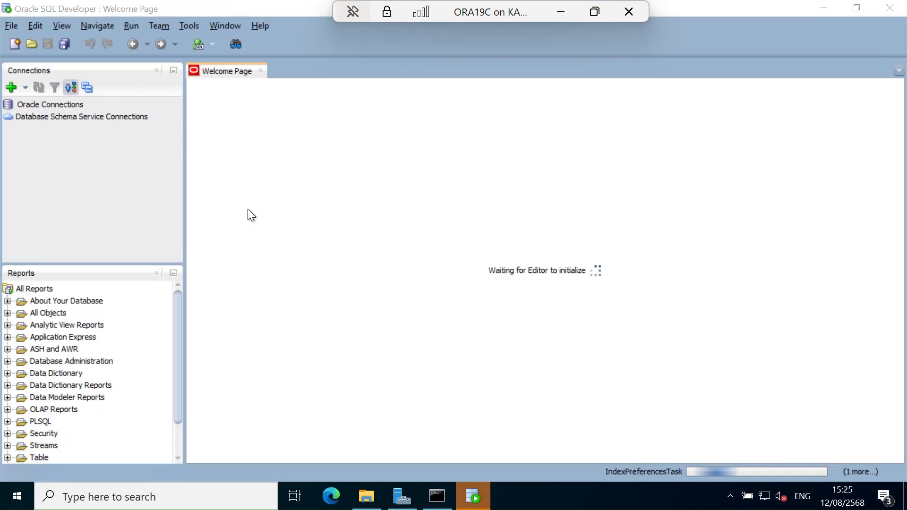
Start a new database connection and name it Local database.
{"action": "left_click", "coordinate": [8, 88]}
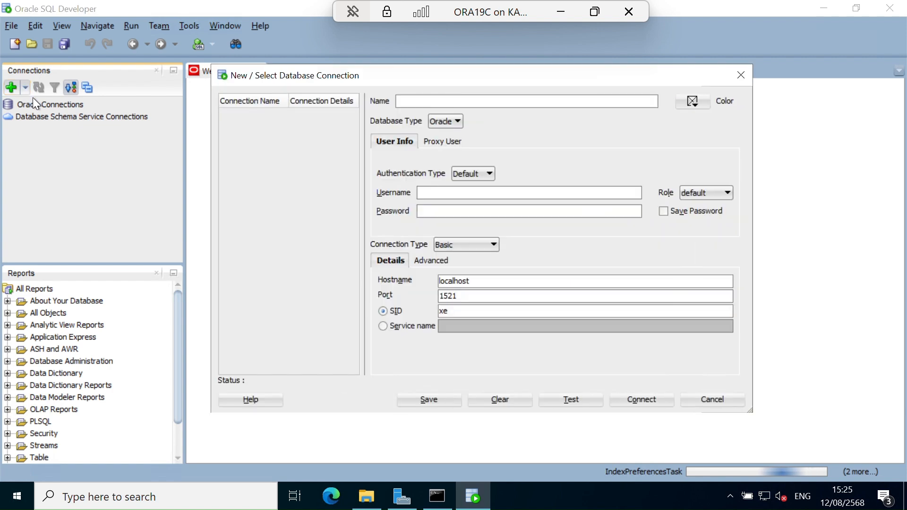
{"action": "left_click", "coordinate": [433, 99]}
{"action": "type", "text": "Localh"}
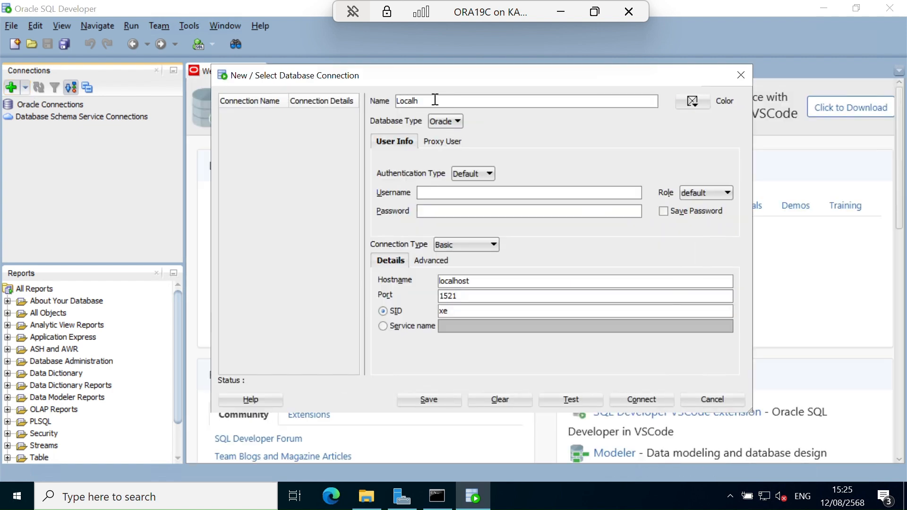
{"action": "key", "text": "BackSpace"}
{"action": "type", "text": "database"}
Set the connection's username to sys, enter the account password, and choose the SYSDBA role.
{"action": "left_click", "coordinate": [474, 189]}
{"action": "type", "text": "sys"}
{"action": "left_click", "coordinate": [474, 208]}
{"action": "type", "text": "oracle12"}
{"action": "left_click", "coordinate": [717, 194]}
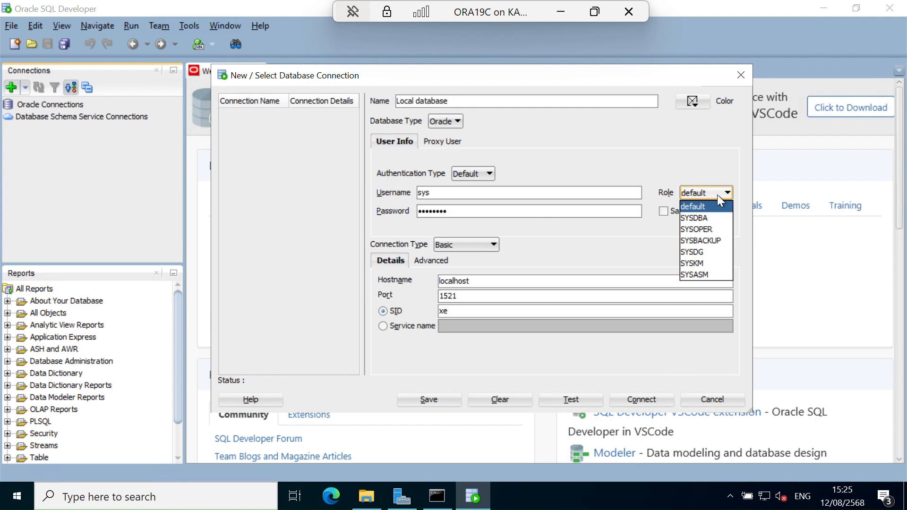
{"action": "left_click", "coordinate": [712, 213]}
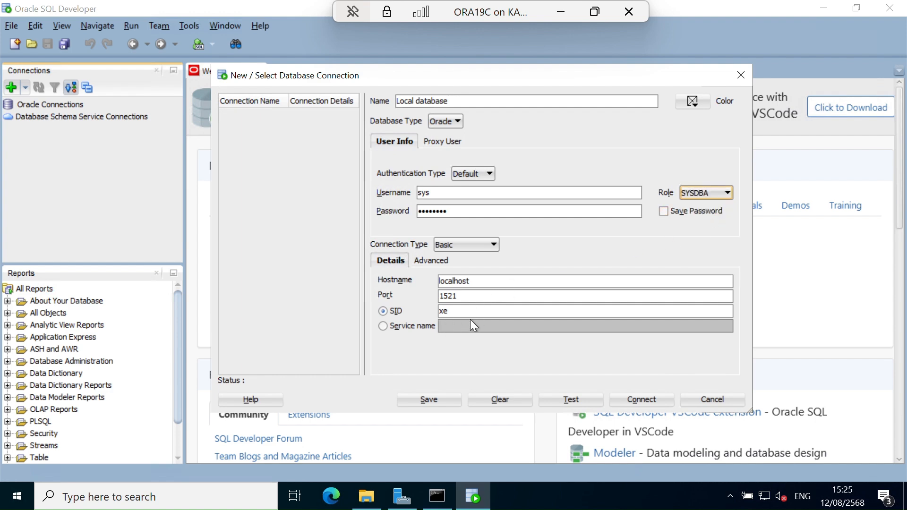
Set the connection's SID to orcl and test the connection to localhost on port 1521.
{"action": "double_click", "coordinate": [443, 311]}
{"action": "type", "text": "orcl"}
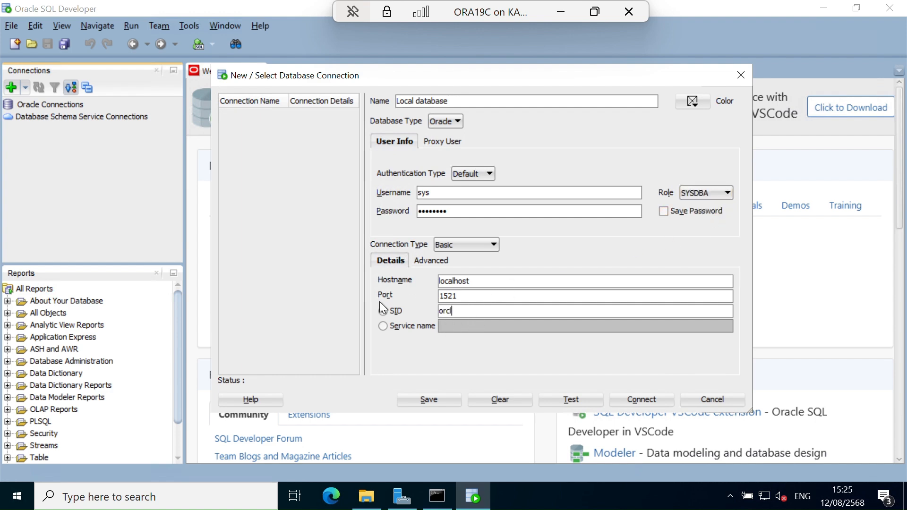
{"action": "left_click", "coordinate": [578, 407]}
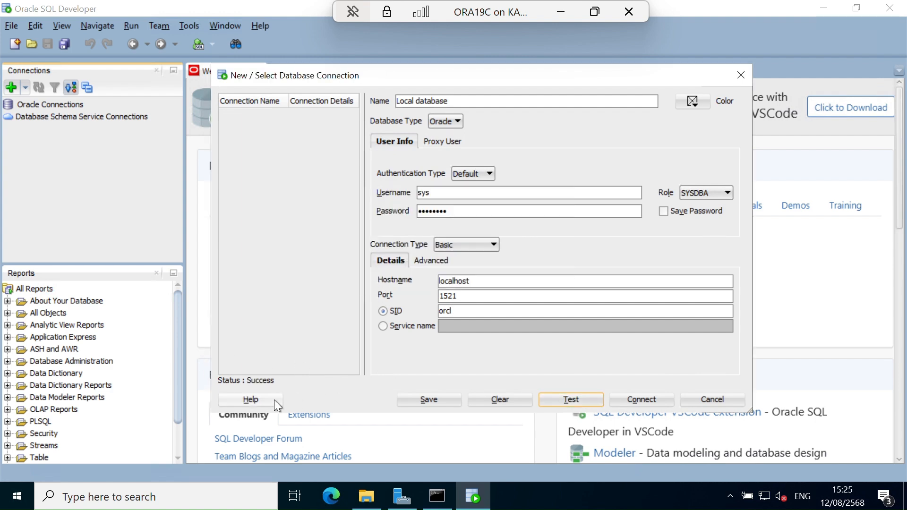
Connect to Local database and expand its object tree in the connections list.
{"action": "left_click", "coordinate": [634, 399]}
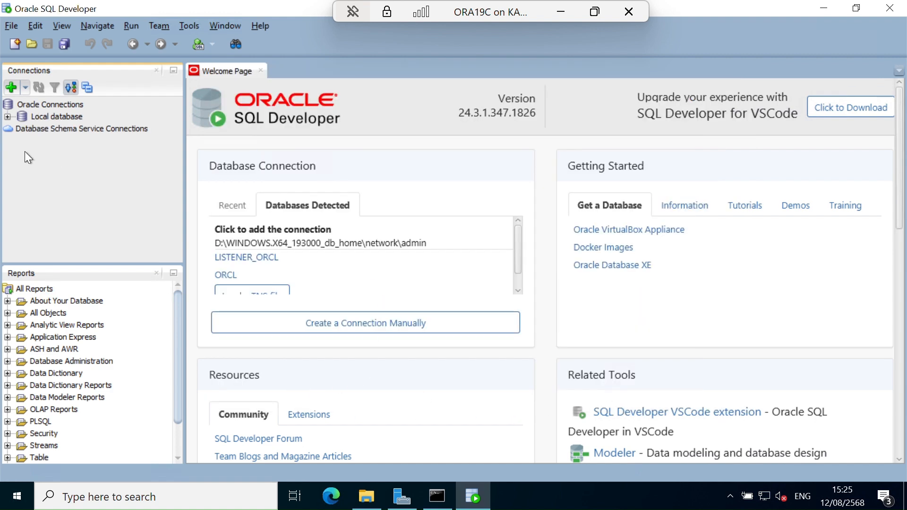
{"action": "left_click", "coordinate": [8, 118]}
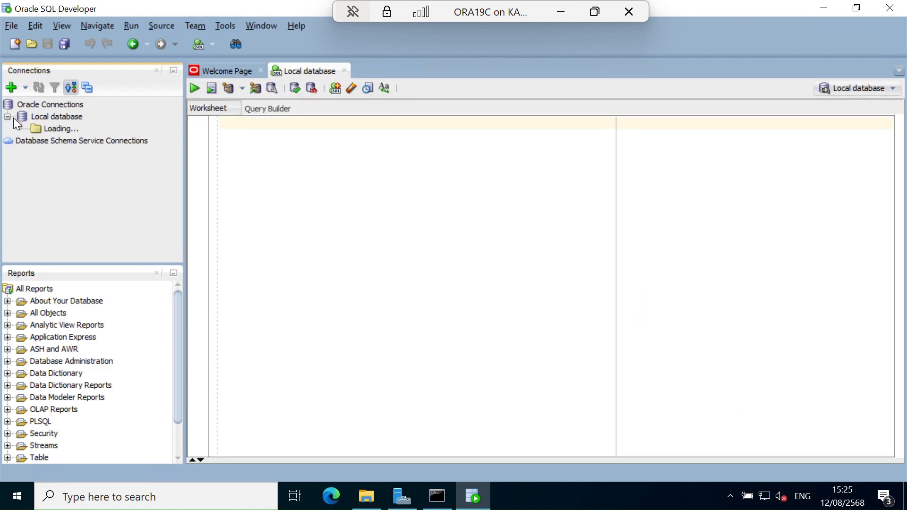
{"action": "left_click", "coordinate": [62, 118]}
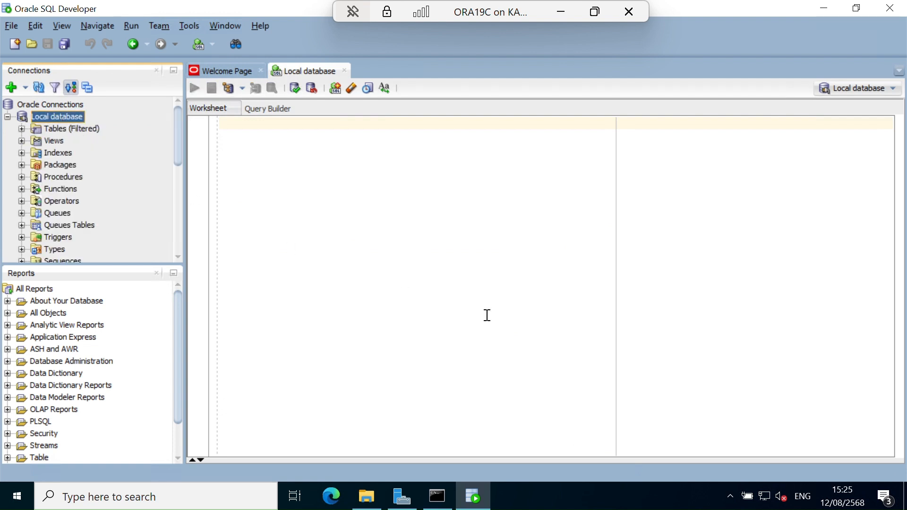